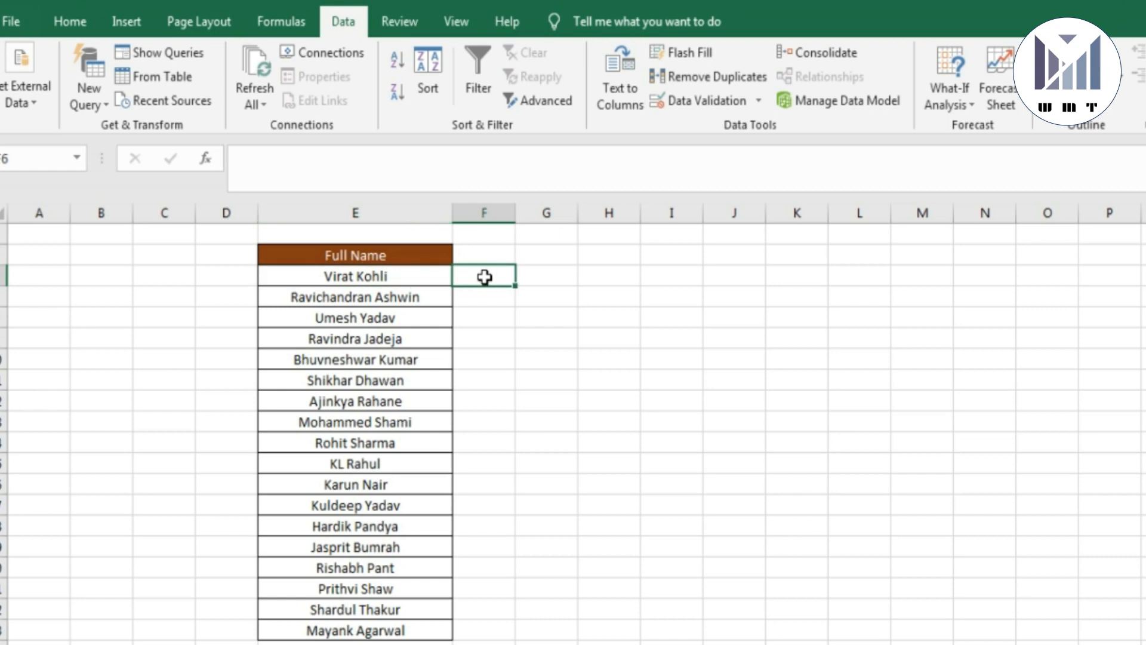
- Copy only the last name from the full name in E6 into cell F6
double_click(399, 275)
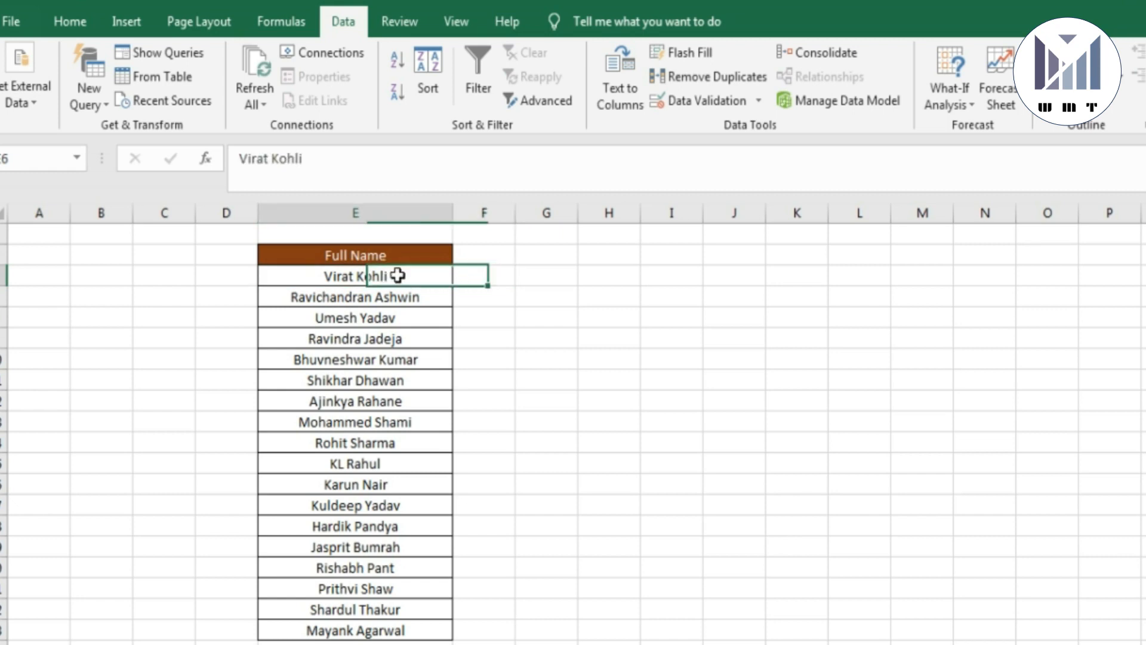
drag(389, 276, 359, 280)
key(ctrl+c)
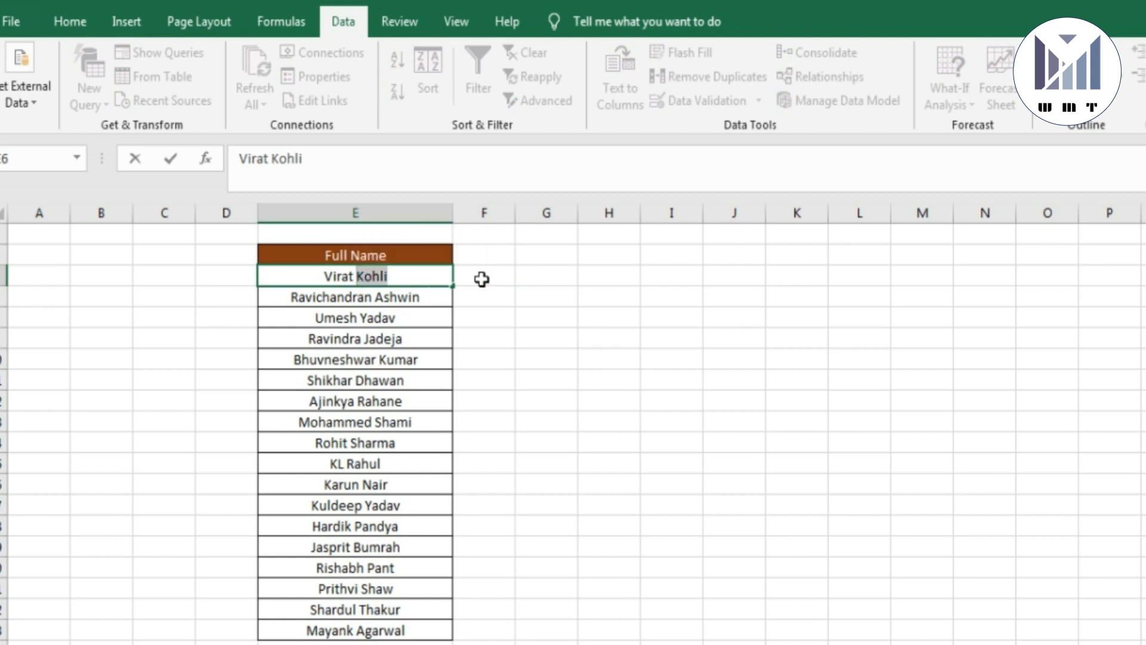
click(482, 278)
double_click(482, 278)
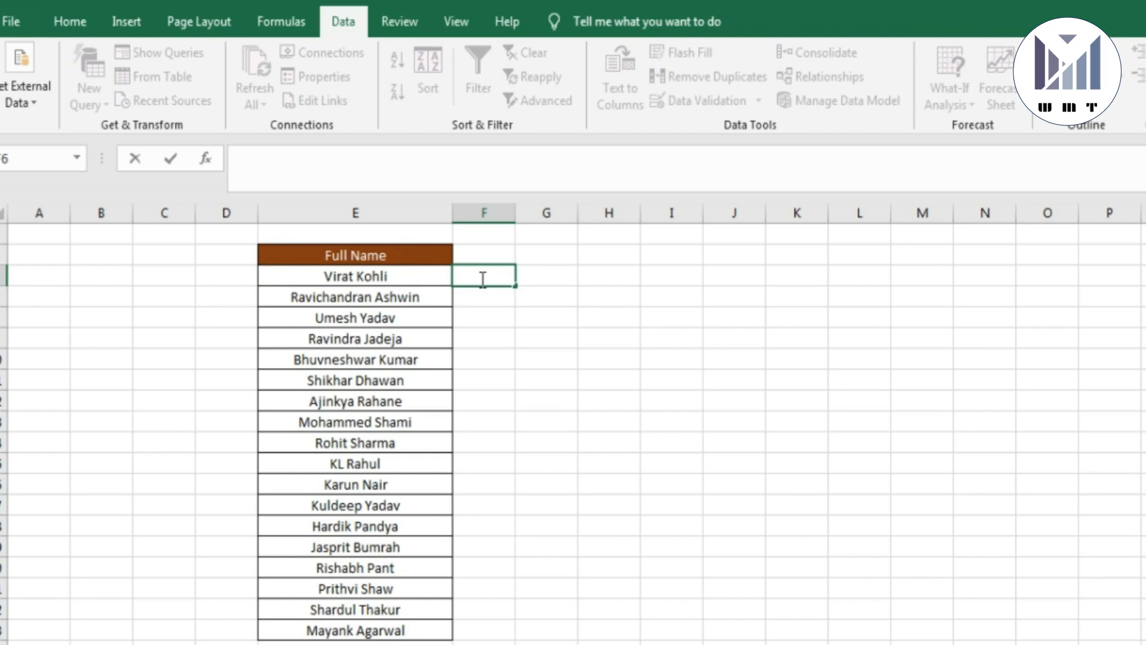
key(ctrl+v)
click(472, 316)
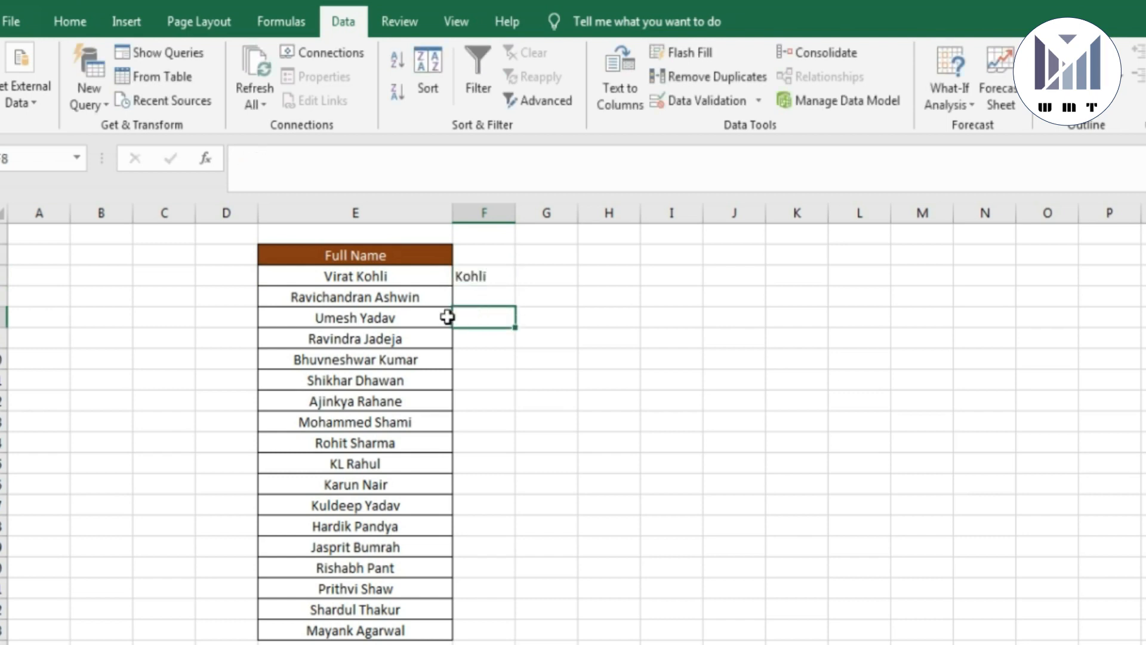
- Delete the last name from E6, leaving only the first name, and select E6:F6
click(397, 279)
double_click(396, 279)
key(BackSpace)
key(BackSpace)
key(BackSpace)
key(BackSpace)
key(BackSpace)
key(BackSpace)
key(Return)
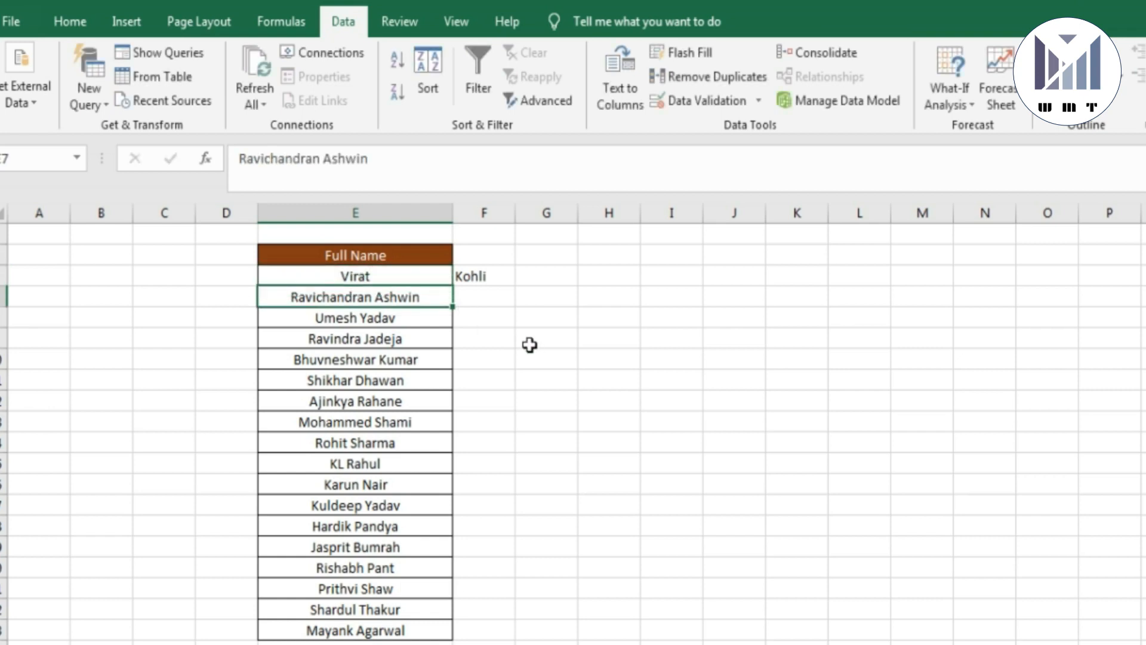
drag(530, 345, 529, 360)
drag(435, 274, 463, 277)
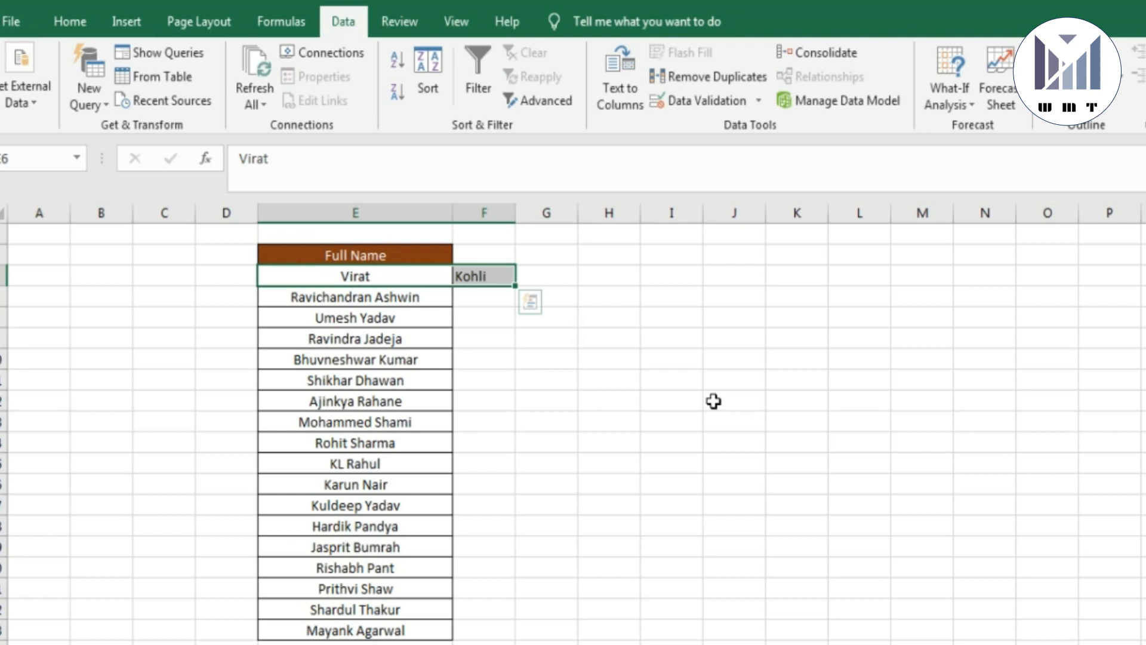
- Undo the manual split of the first full name in E6 and F6
key(ctrl+z)
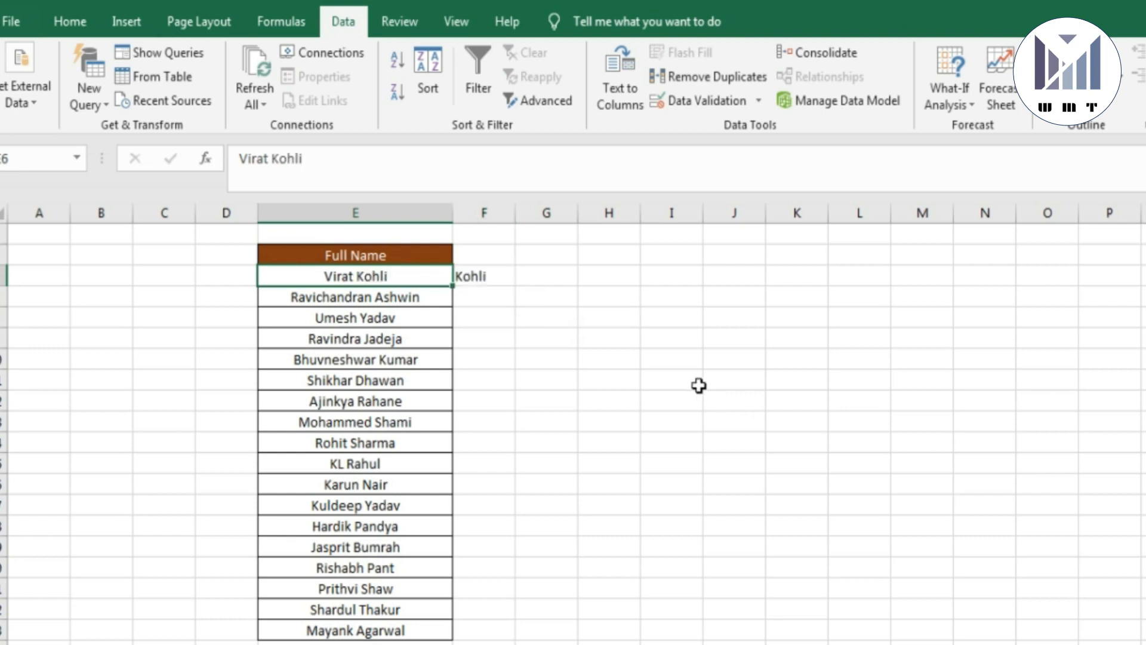
key(ctrl+z)
click(681, 394)
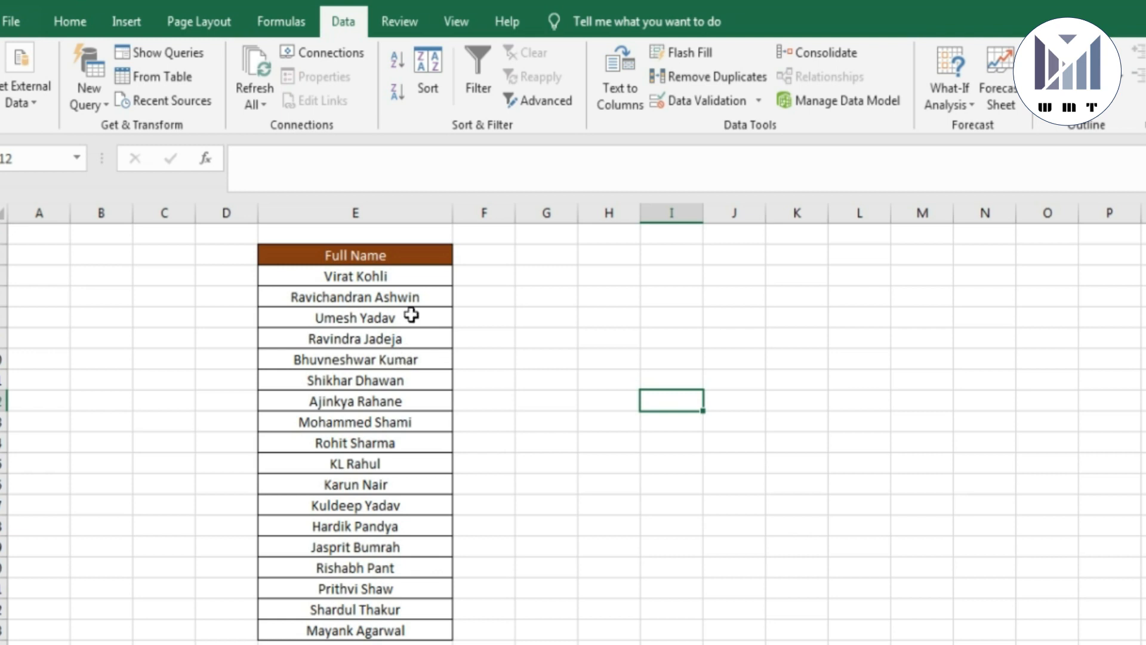
click(407, 277)
click(483, 274)
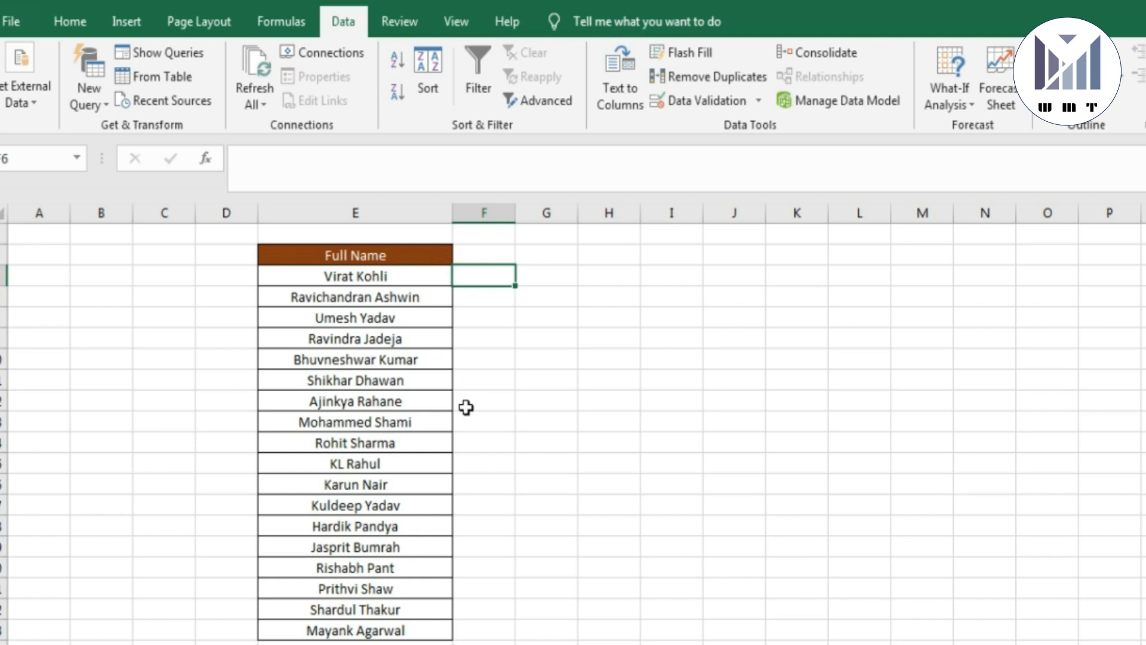
drag(372, 278, 377, 642)
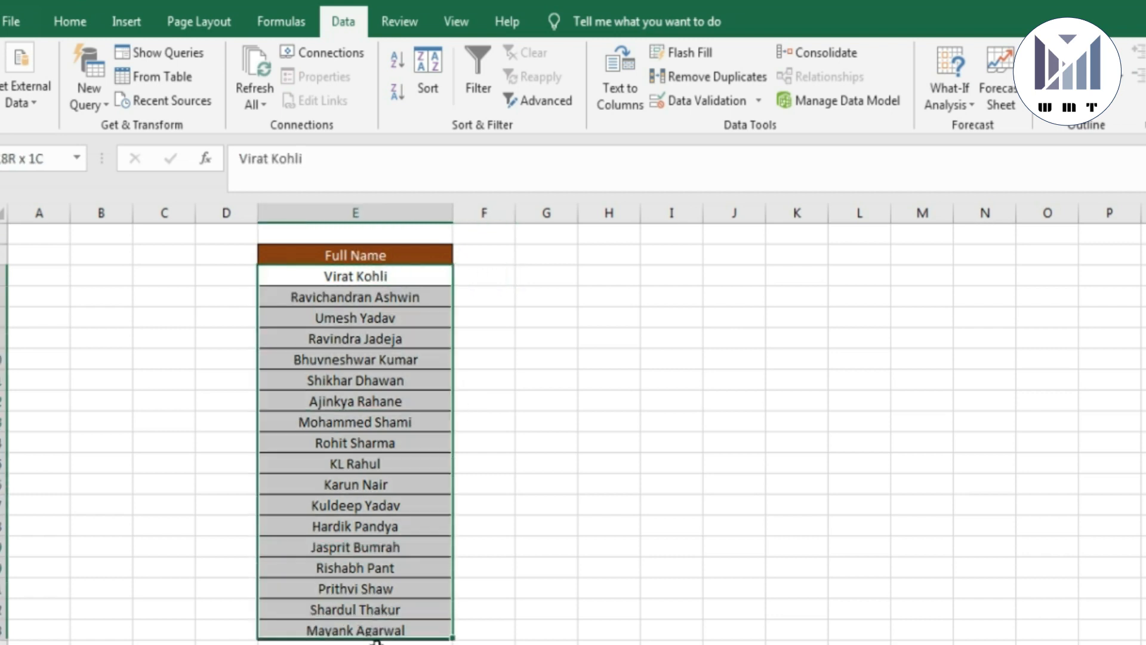
click(482, 297)
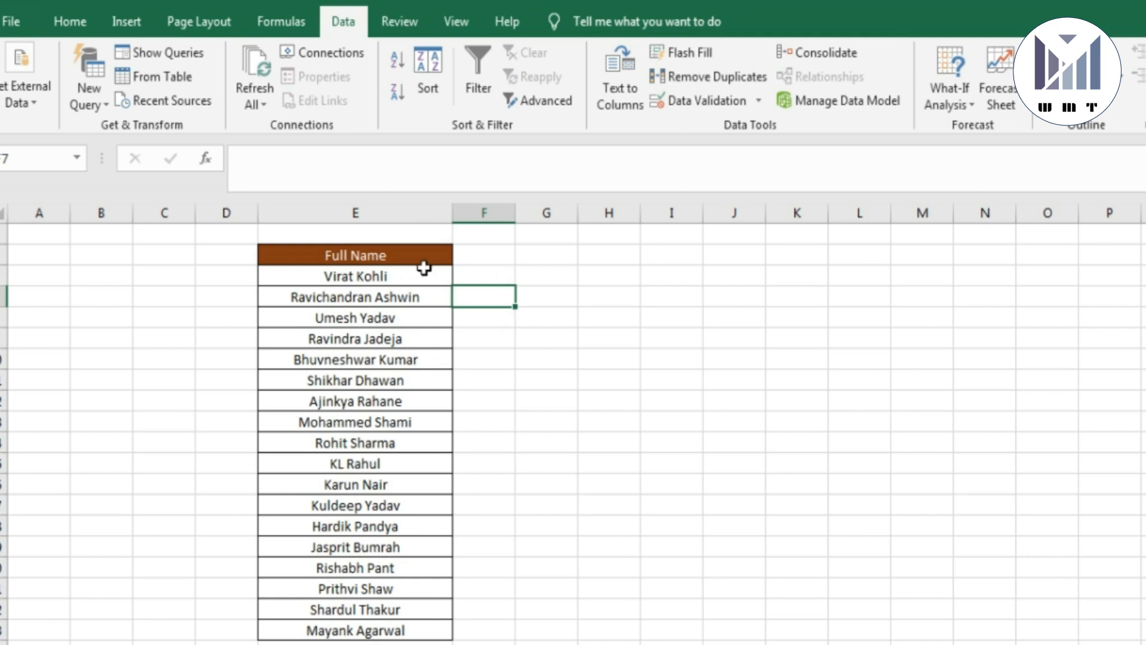
- Rename the column header in E5 to "First Name"
click(357, 255)
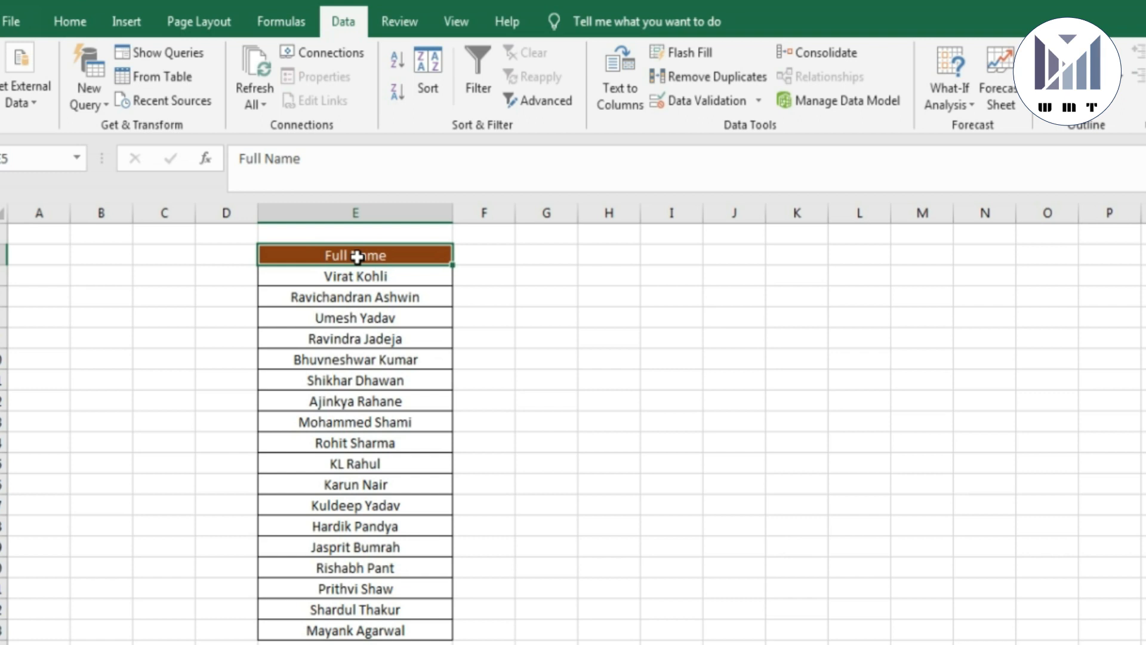
text(First)
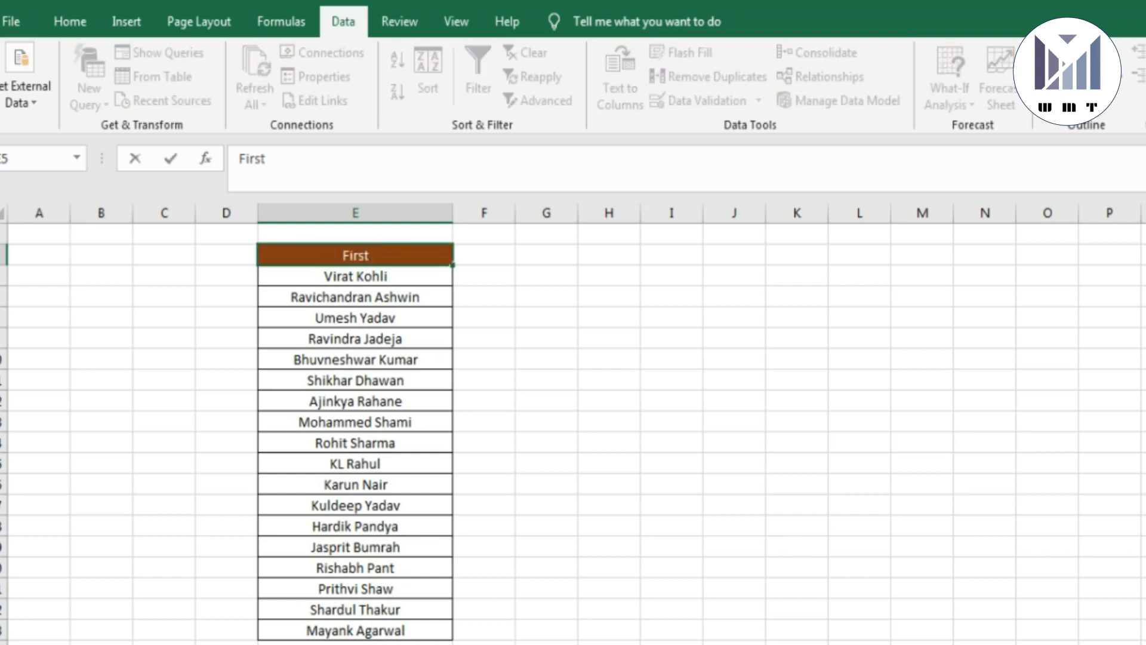
text( Name)
key(Return)
- Copy the formatted header from E5 into the adjacent cell F5
key(Up)
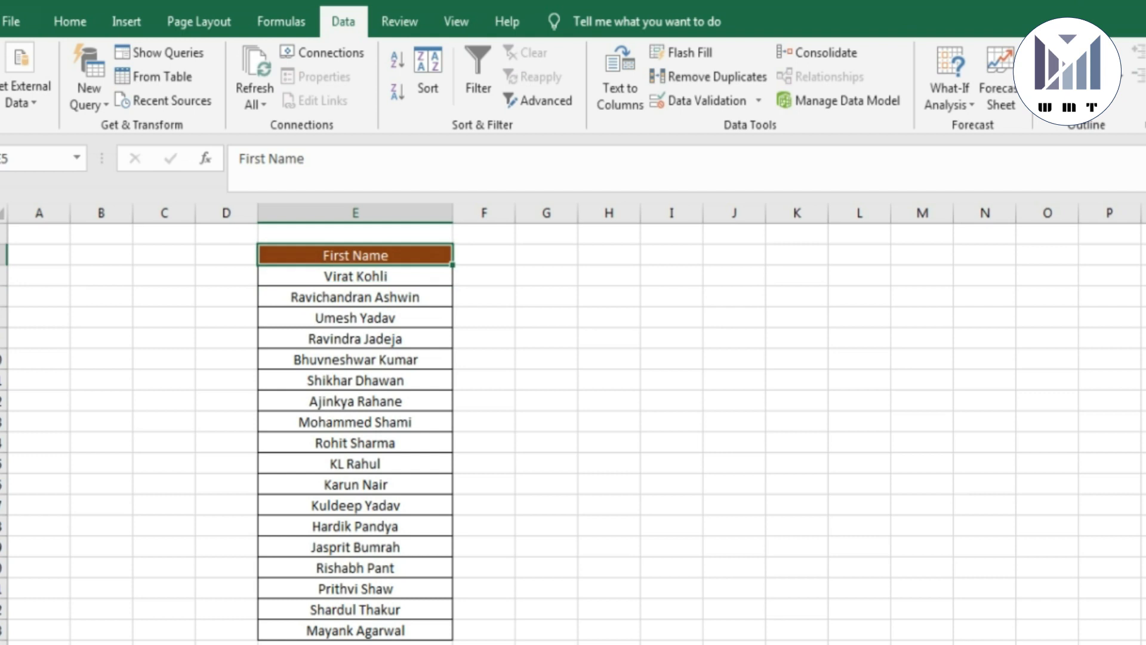
key(ctrl+c)
key(Right)
key(ctrl+v)
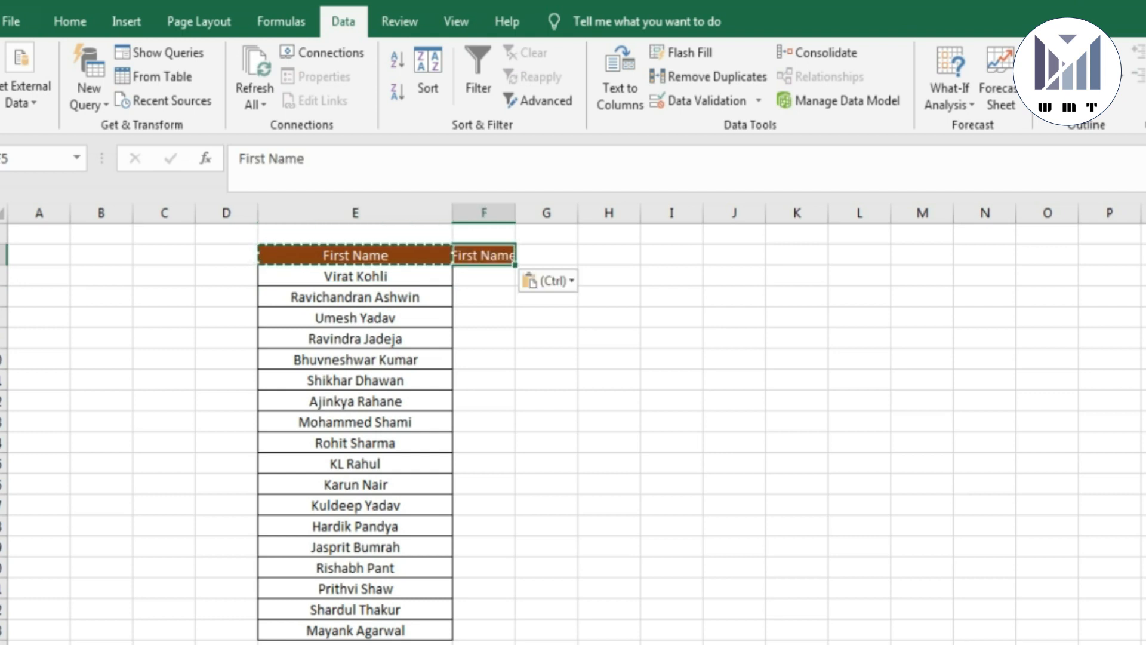
- Edit the header in F5 to read "Last Name"
key(F2)
key(Left)
key(Left)
key(Left)
key(Left)
key(Left)
key(BackSpace)
key(BackSpace)
key(BackSpace)
key(BackSpace)
key(BackSpace)
text(Last)
key(Return)
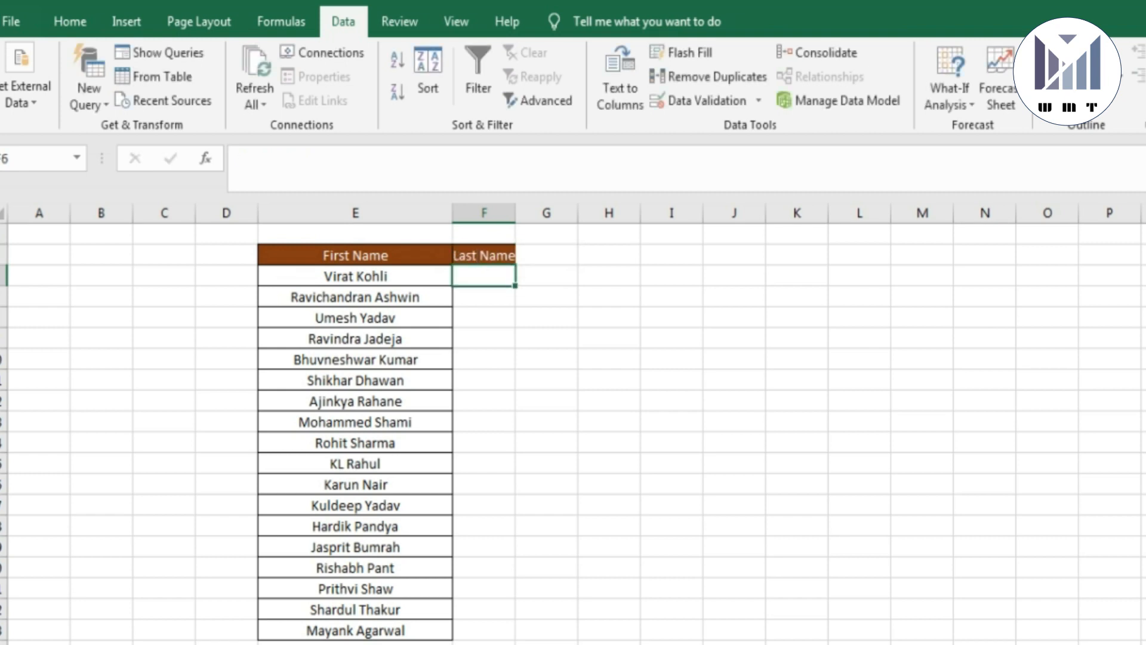
- Widen column F and apply all borders to F5:F23 to match the names column
drag(516, 213, 579, 205)
drag(519, 256, 517, 622)
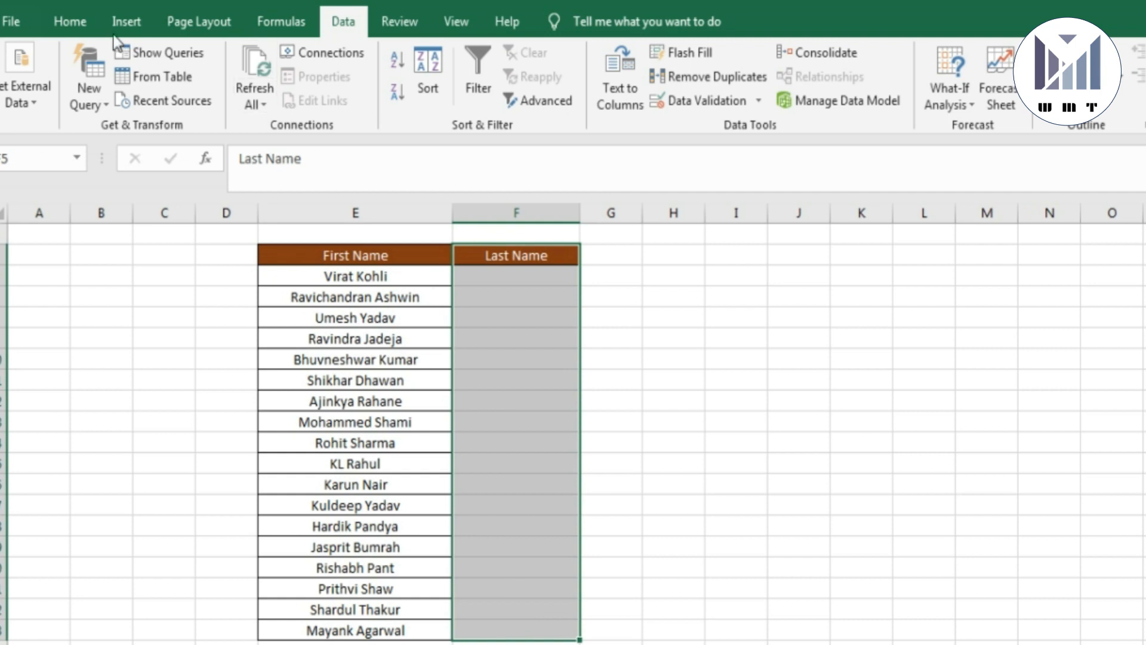
click(70, 23)
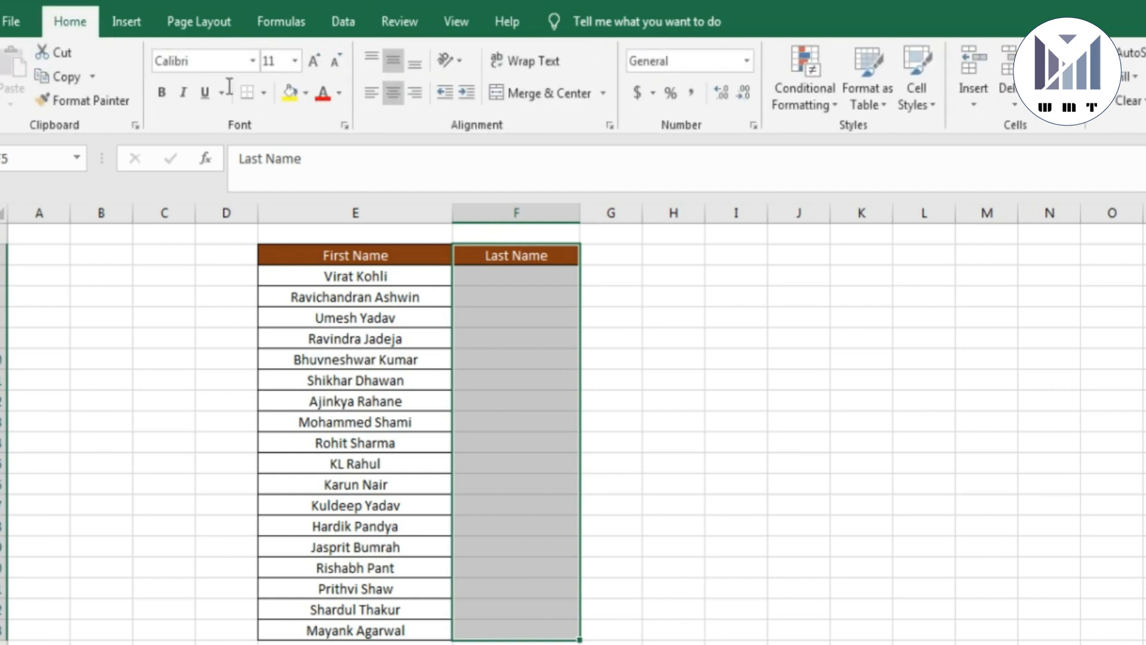
click(263, 93)
click(271, 272)
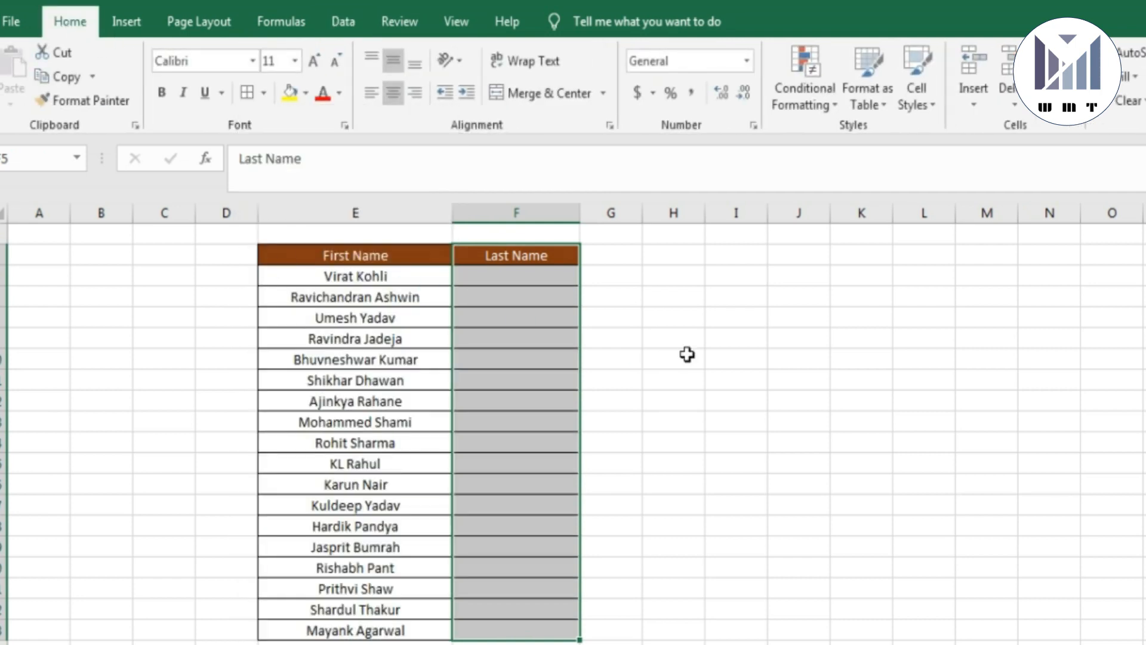
click(678, 357)
drag(579, 213, 631, 214)
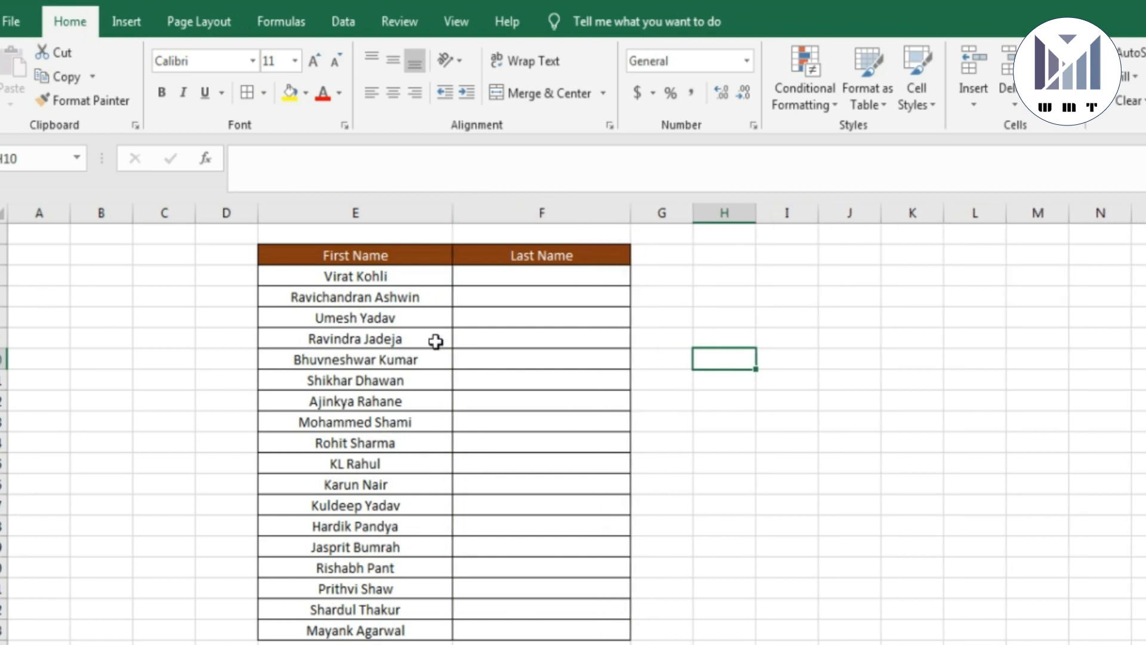
click(415, 297)
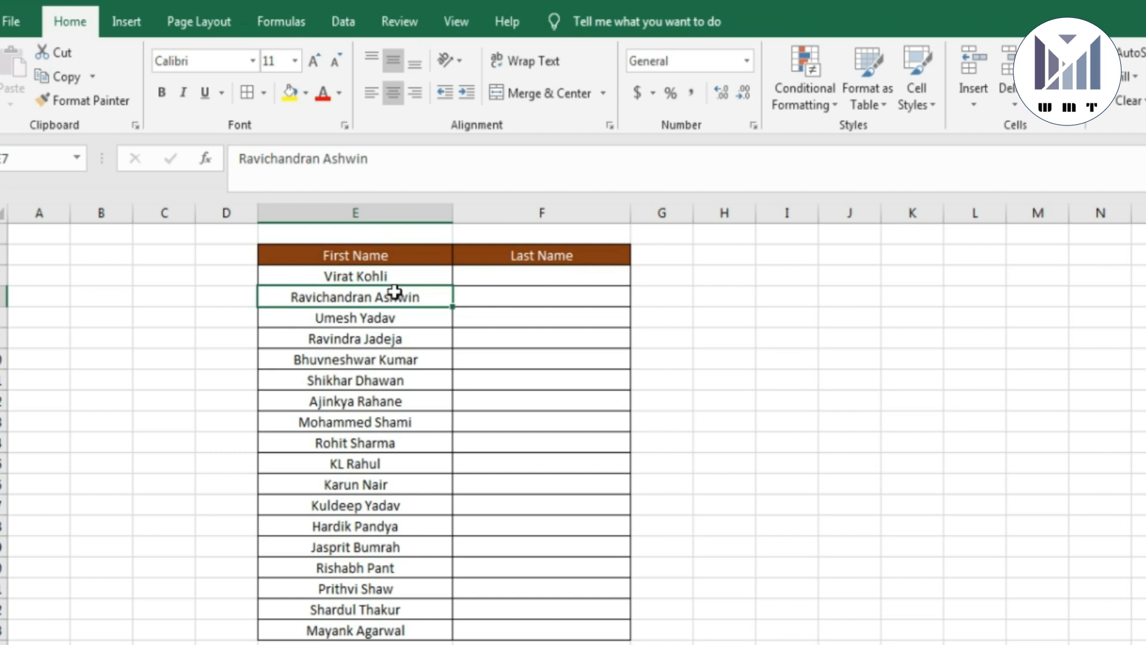
click(567, 280)
click(872, 382)
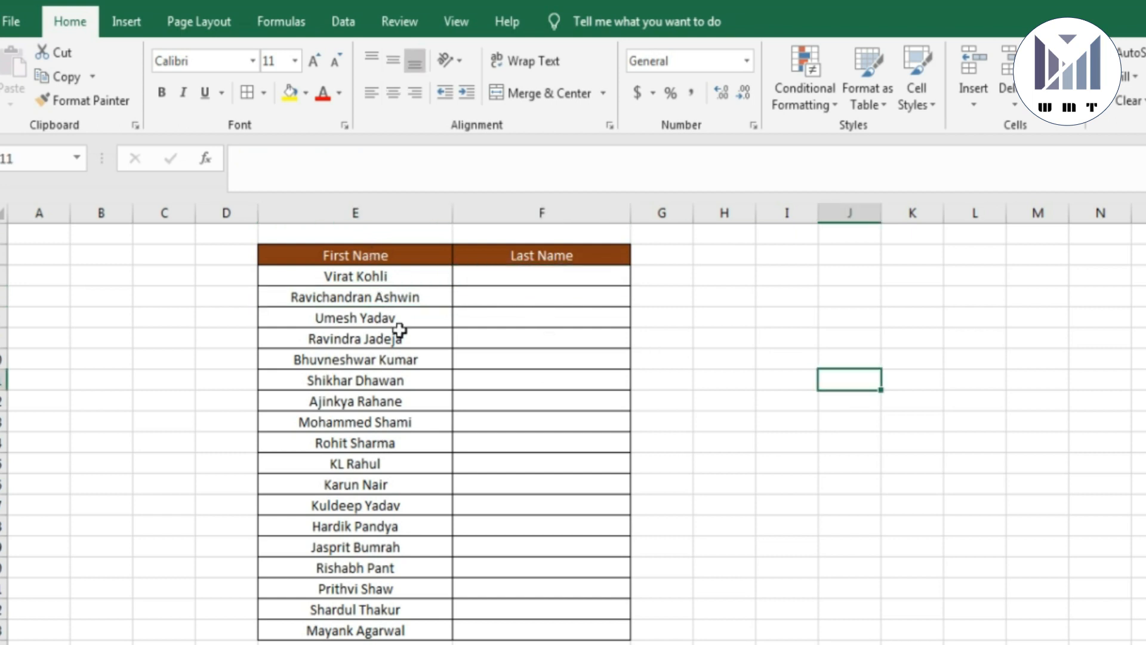
- Start Text to Columns on the names in E6:E23 with the Delimited type and proceed to the delimiter settings
click(378, 281)
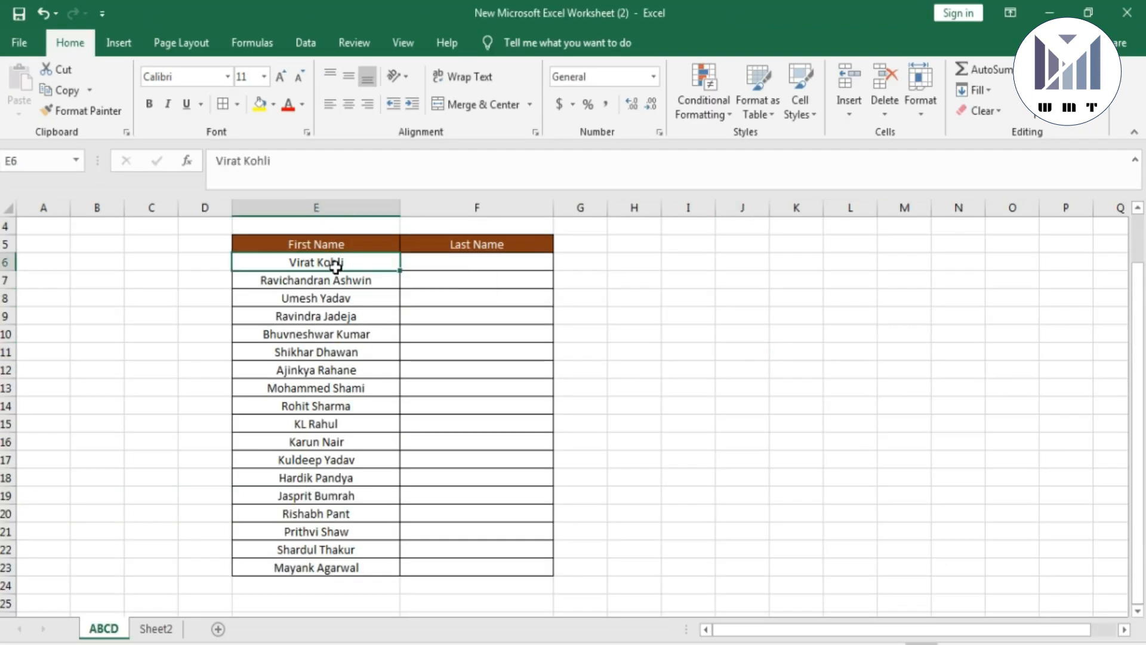
drag(335, 267, 315, 568)
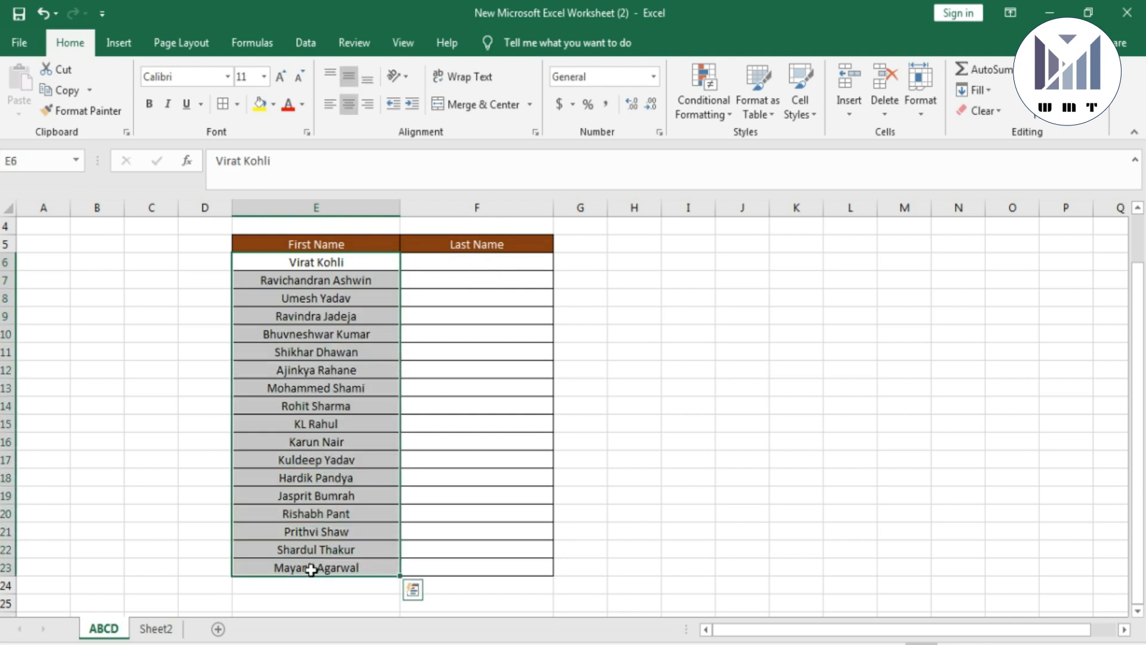
click(313, 40)
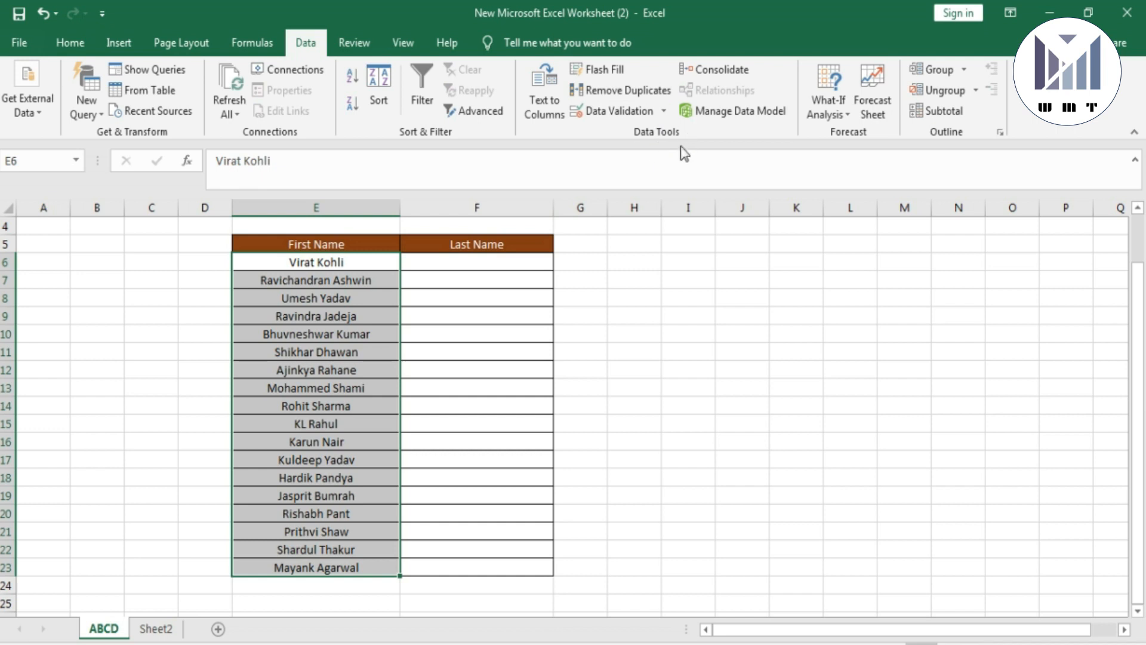
click(549, 108)
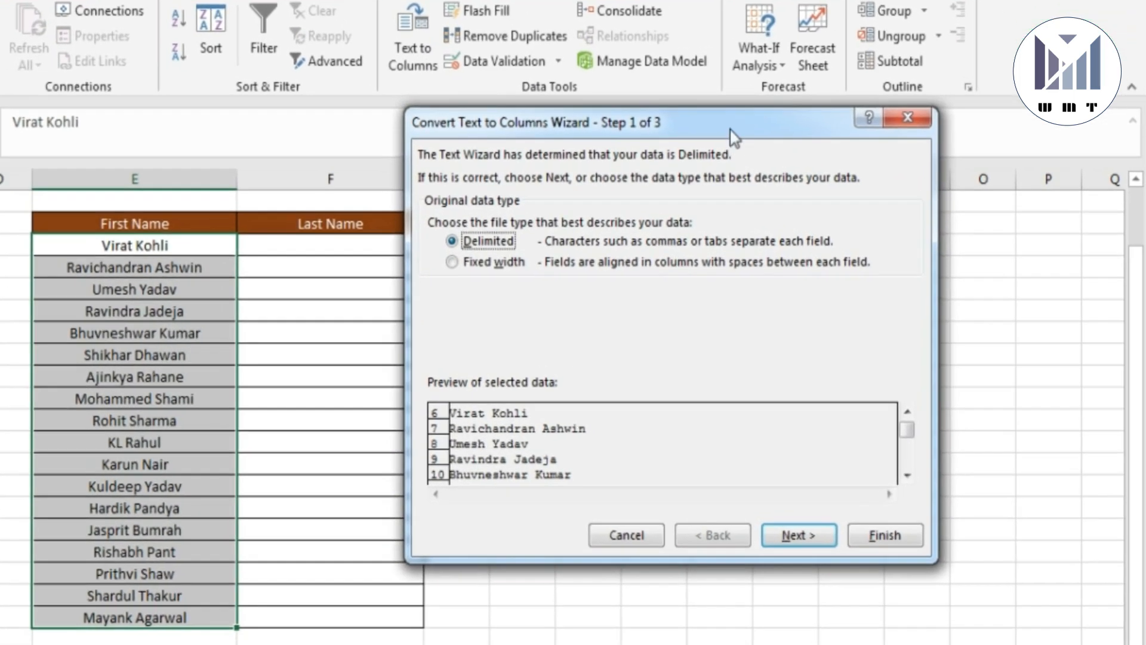
drag(670, 127, 707, 131)
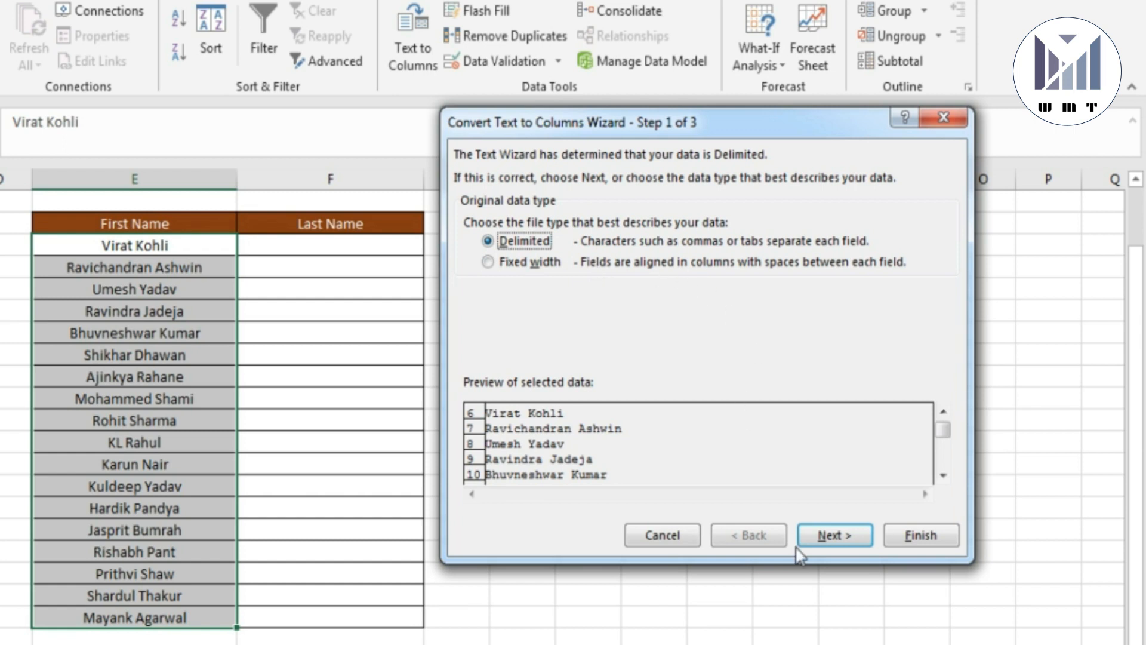
click(830, 537)
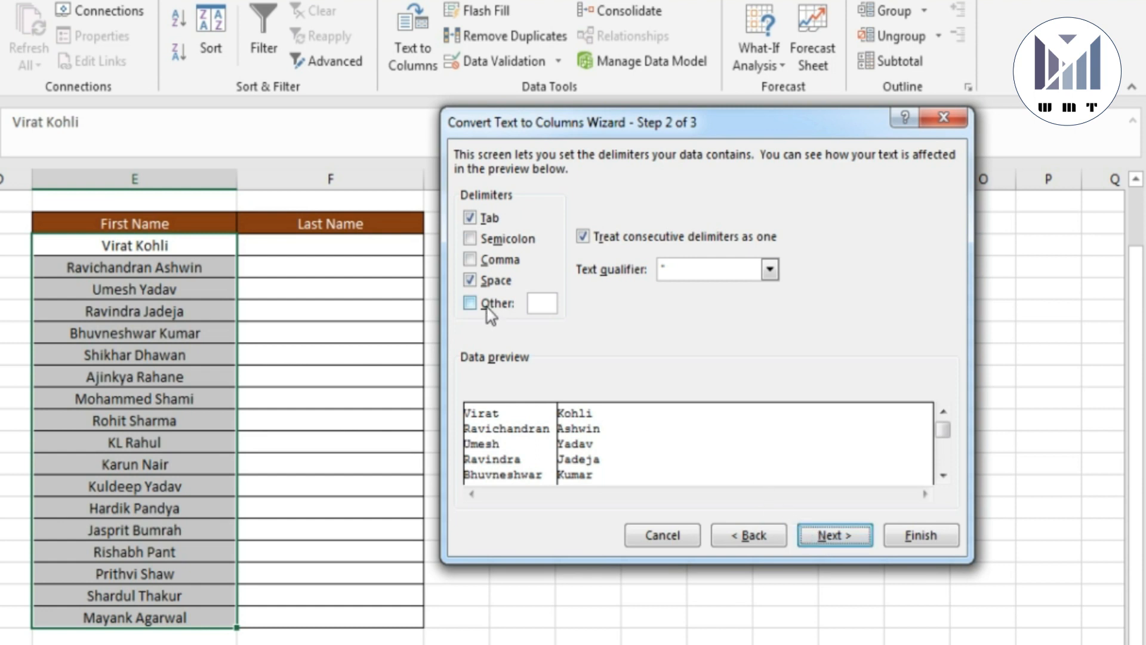
- Turn off the Space delimiter, try Semicolon and Comma instead, and clear both of them again
click(474, 278)
click(471, 259)
click(470, 238)
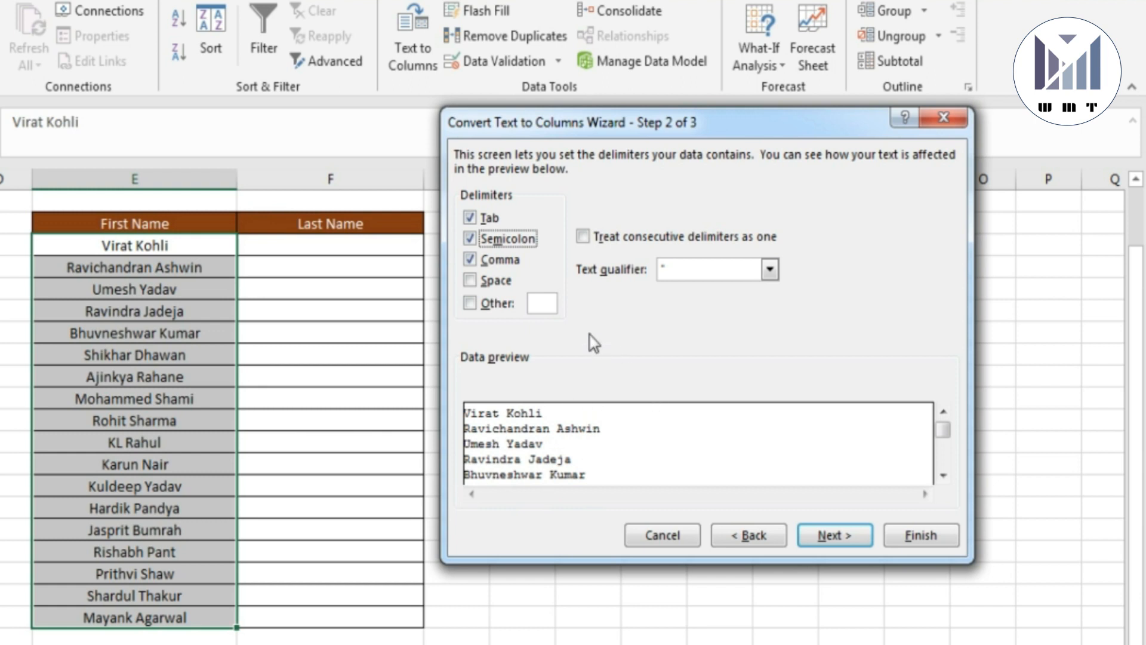
click(471, 239)
click(471, 261)
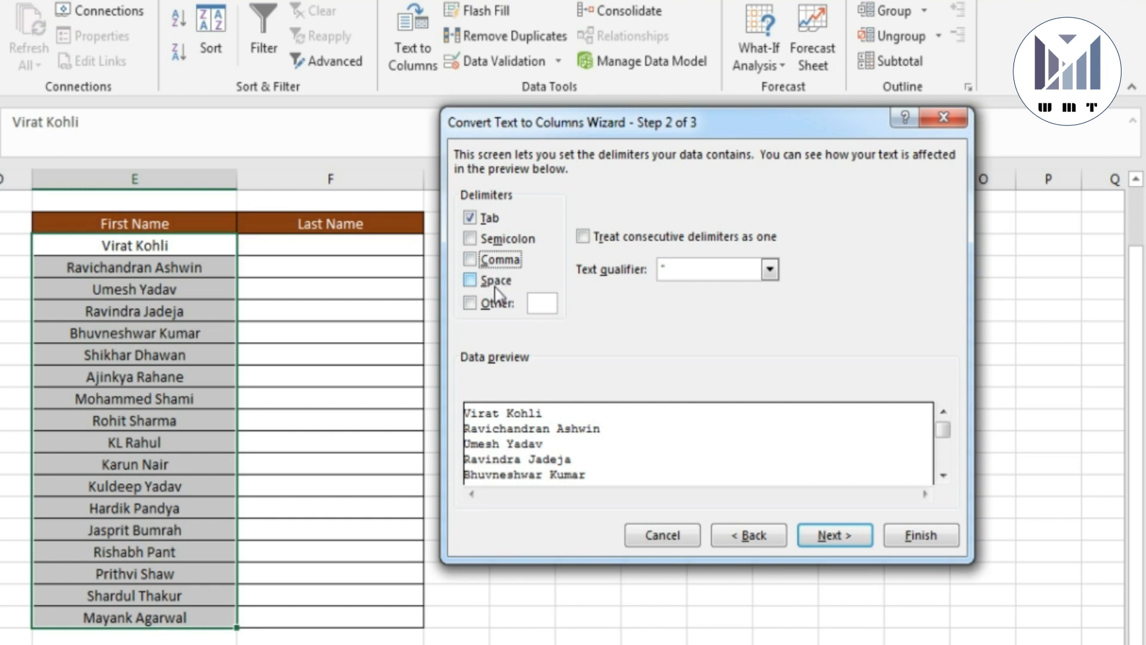
- Enable the Semicolon, Comma and Space delimiters alongside Tab
click(469, 240)
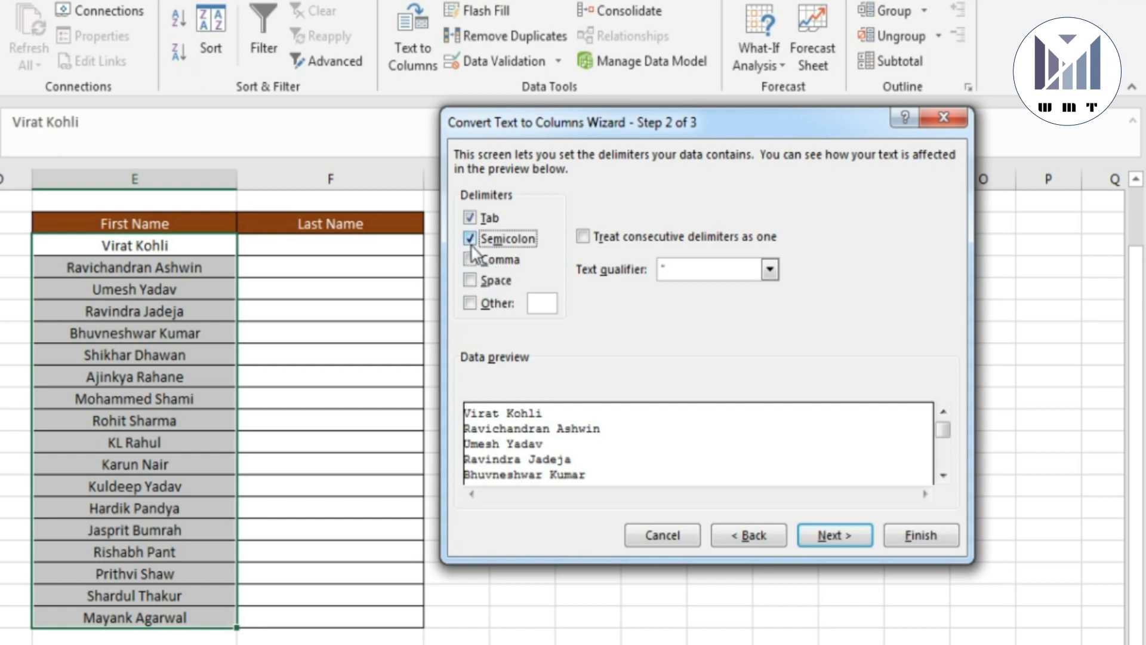
click(469, 260)
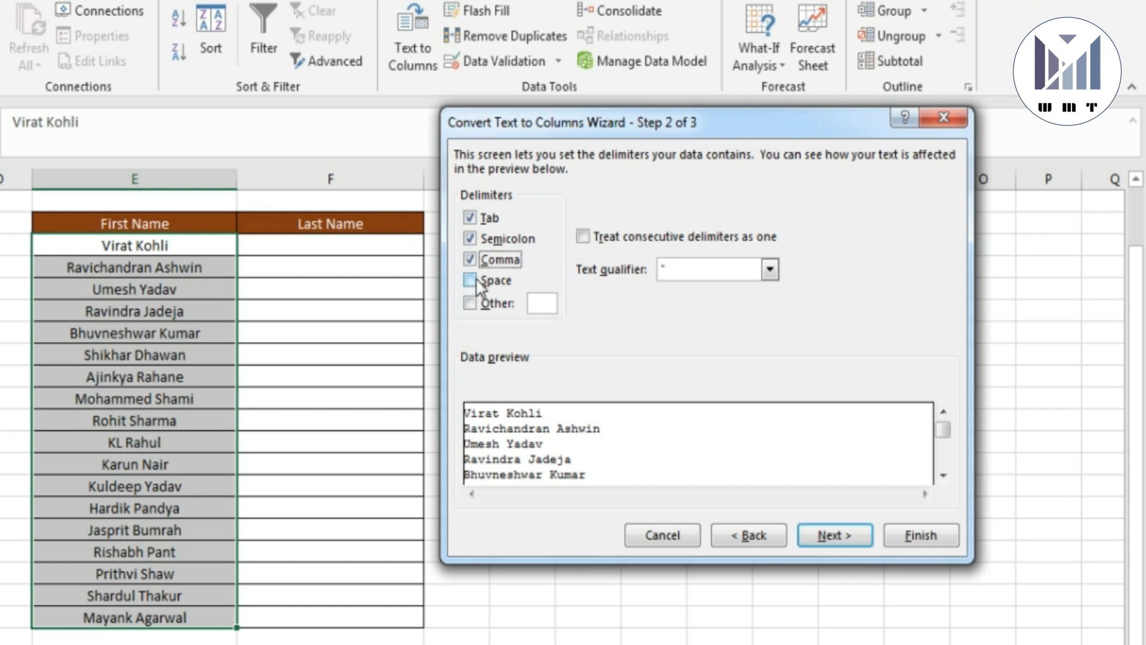
click(471, 281)
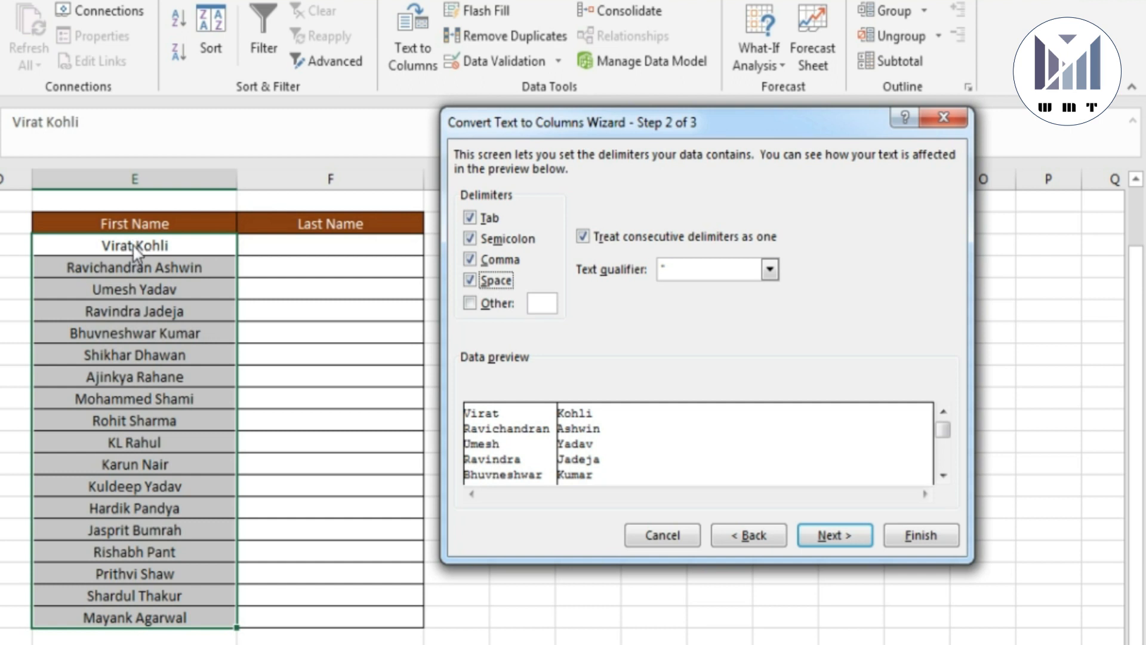
- Clear the Tab, Semicolon and Comma delimiters so only Space remains, and proceed to the column data format settings
click(470, 217)
click(470, 238)
click(470, 259)
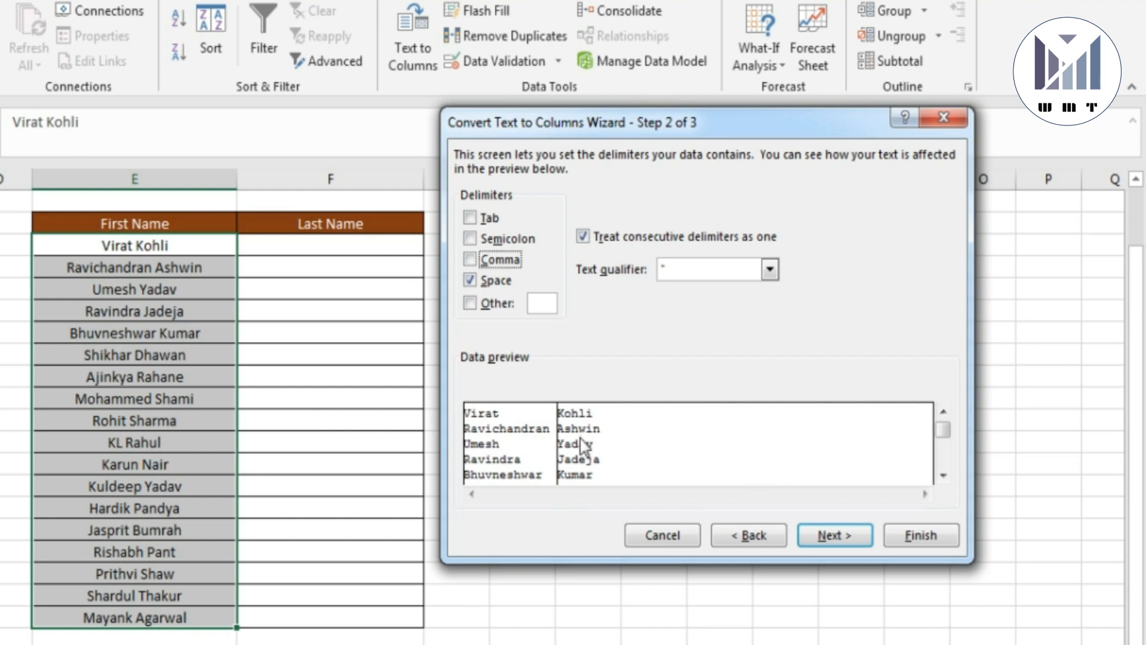
click(854, 537)
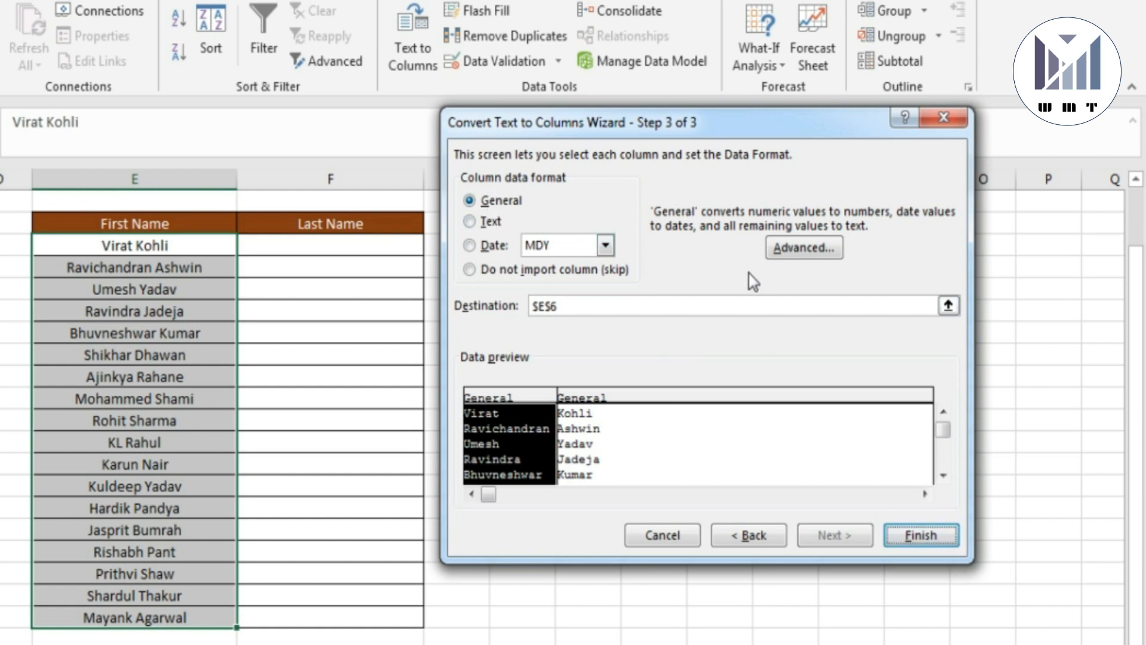
- Complete the Text to Columns split with the General format and destination $E$6, allowing the existing data to be replaced
click(933, 541)
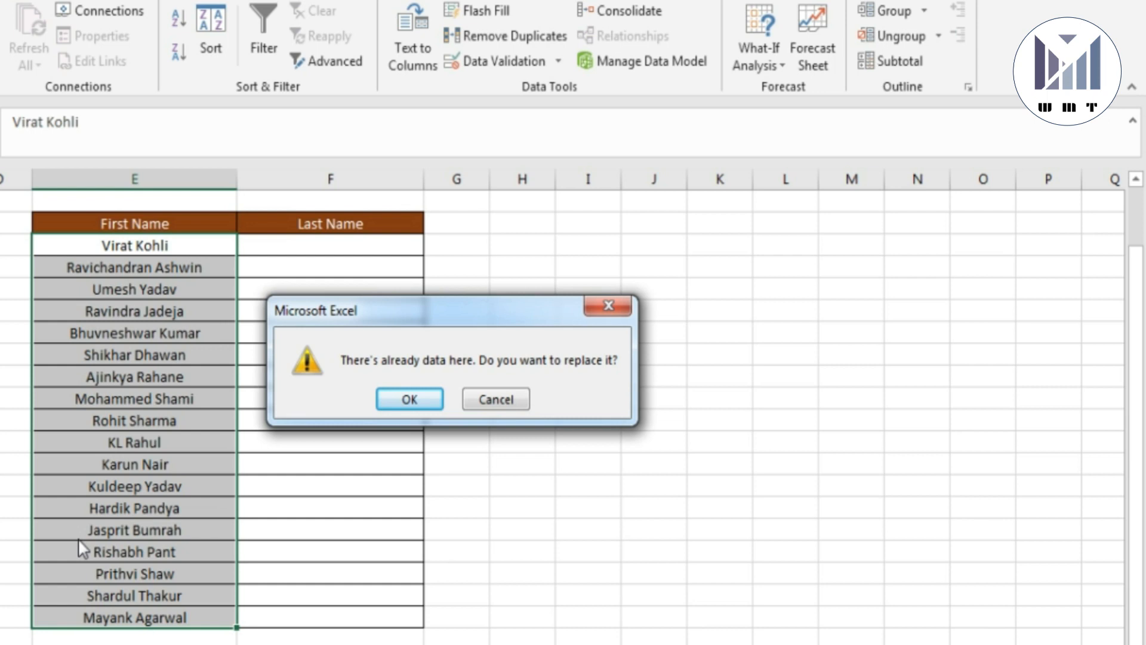
click(411, 401)
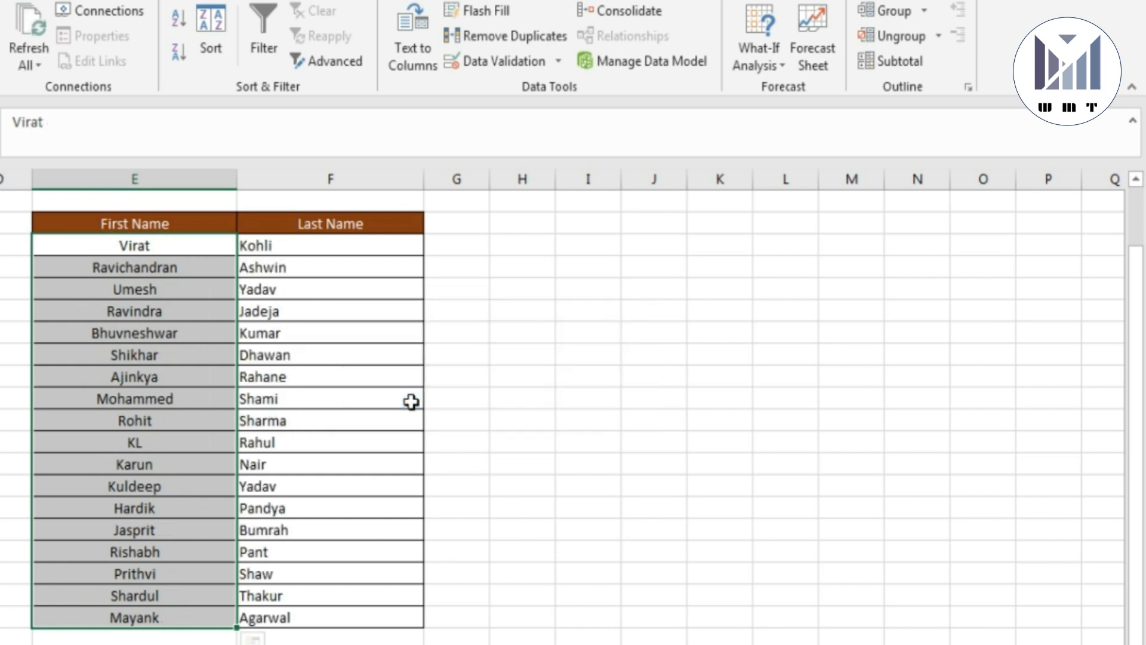
click(544, 355)
drag(159, 246, 158, 597)
- Center the Last Name column horizontally, from its header down through the final surname
drag(266, 247, 274, 618)
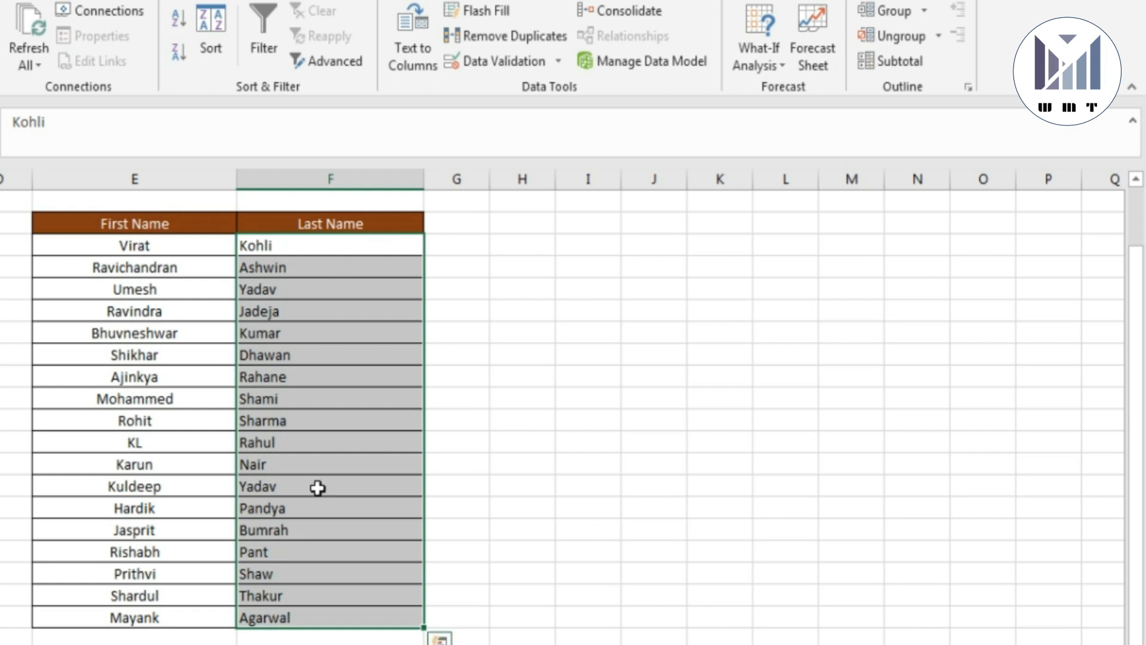
drag(322, 222, 310, 622)
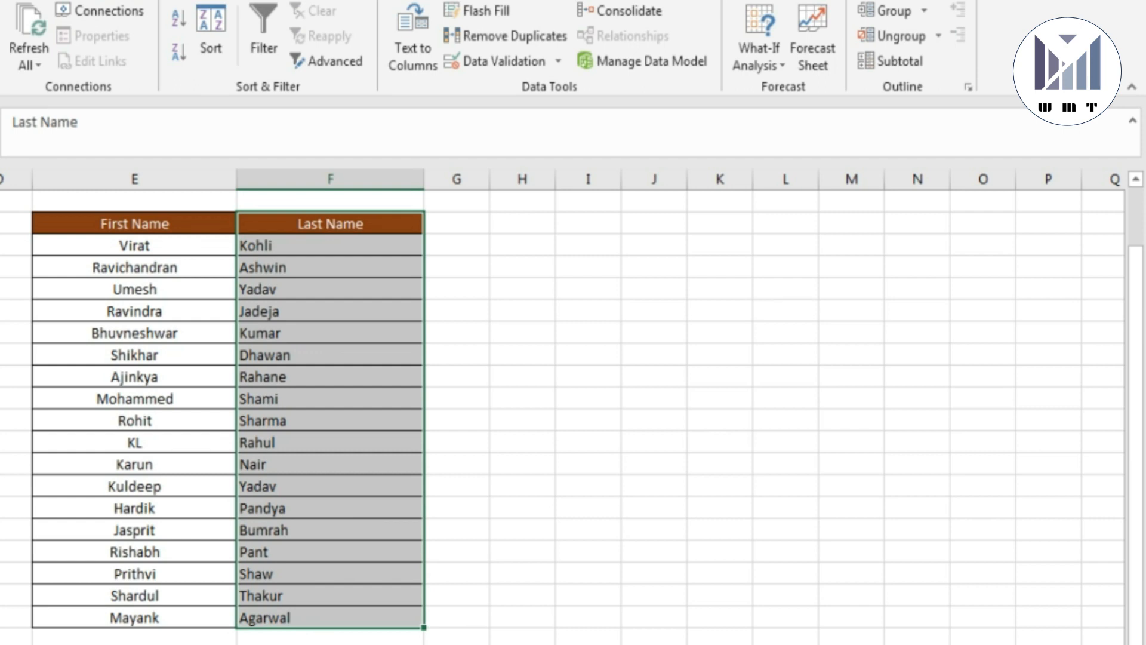
click(175, 52)
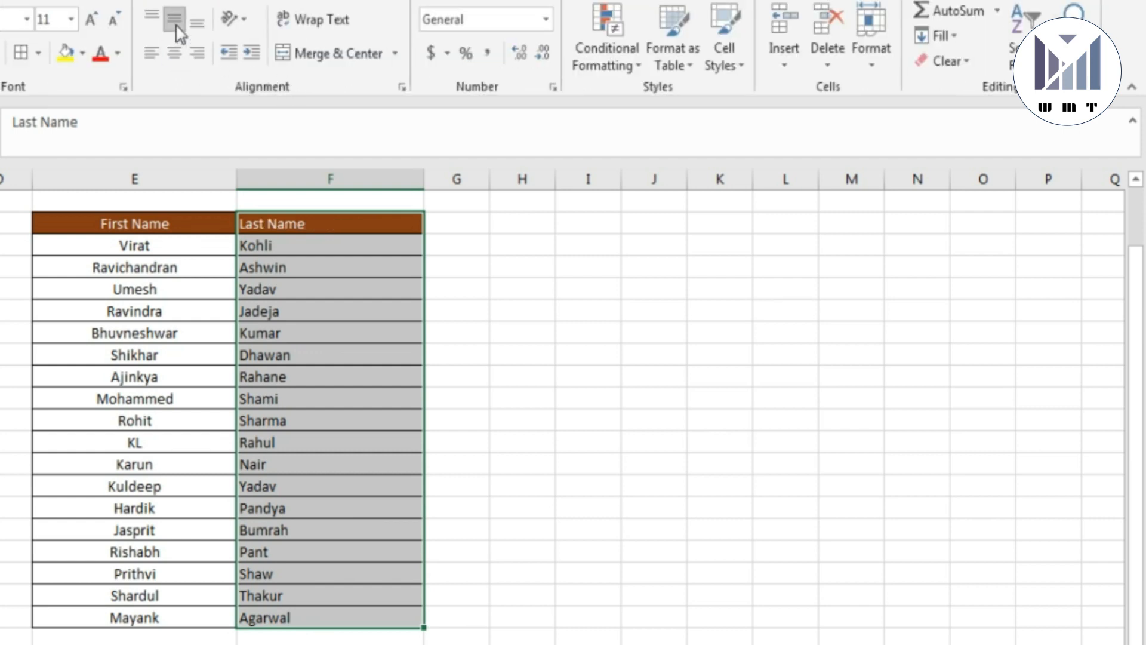
click(175, 52)
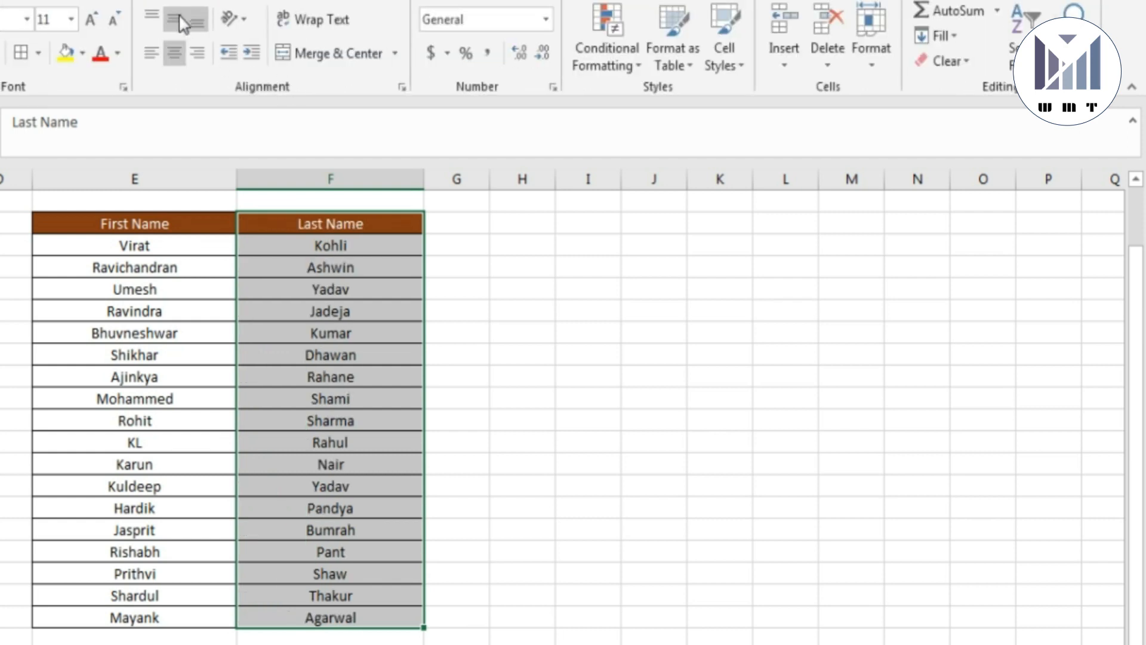
click(179, 314)
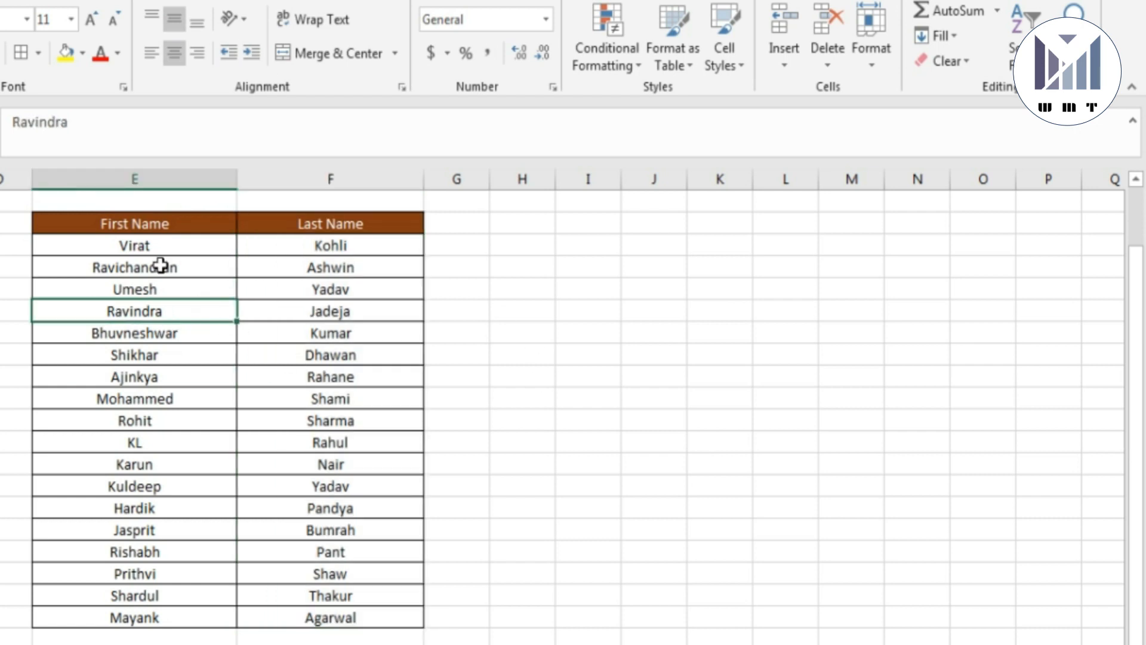
click(138, 225)
click(356, 223)
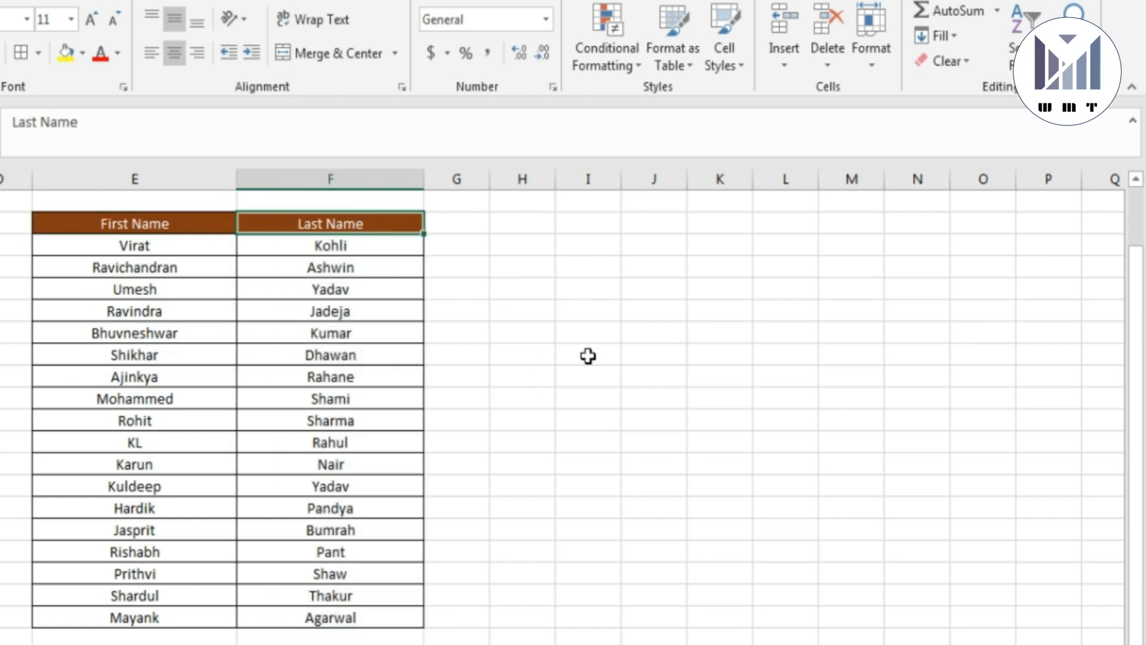